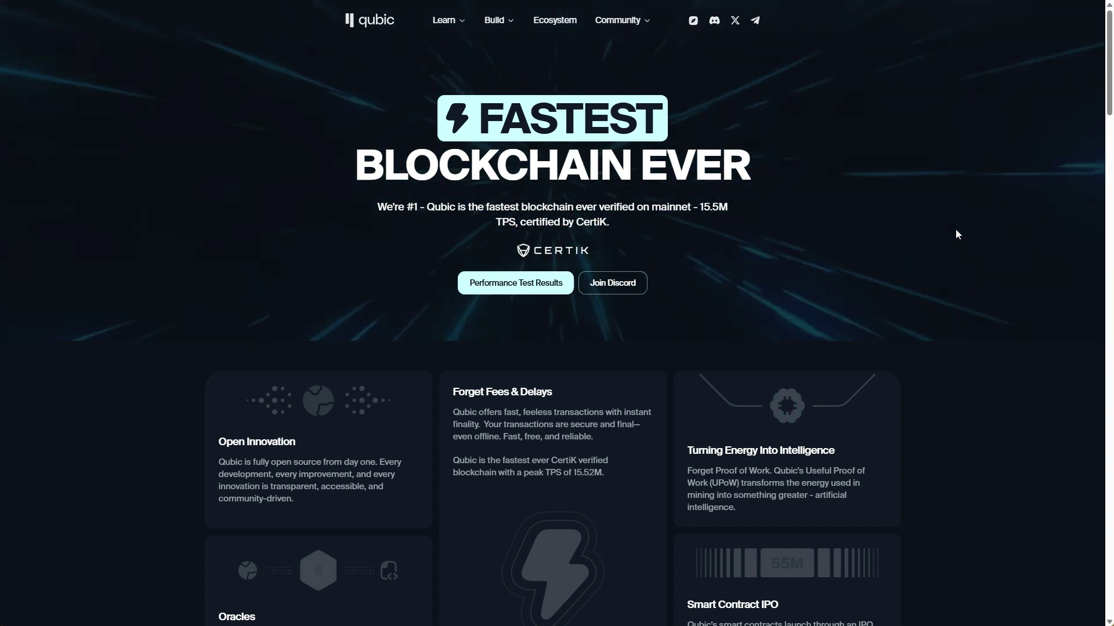
pyautogui.scroll(-3, 955, 235)
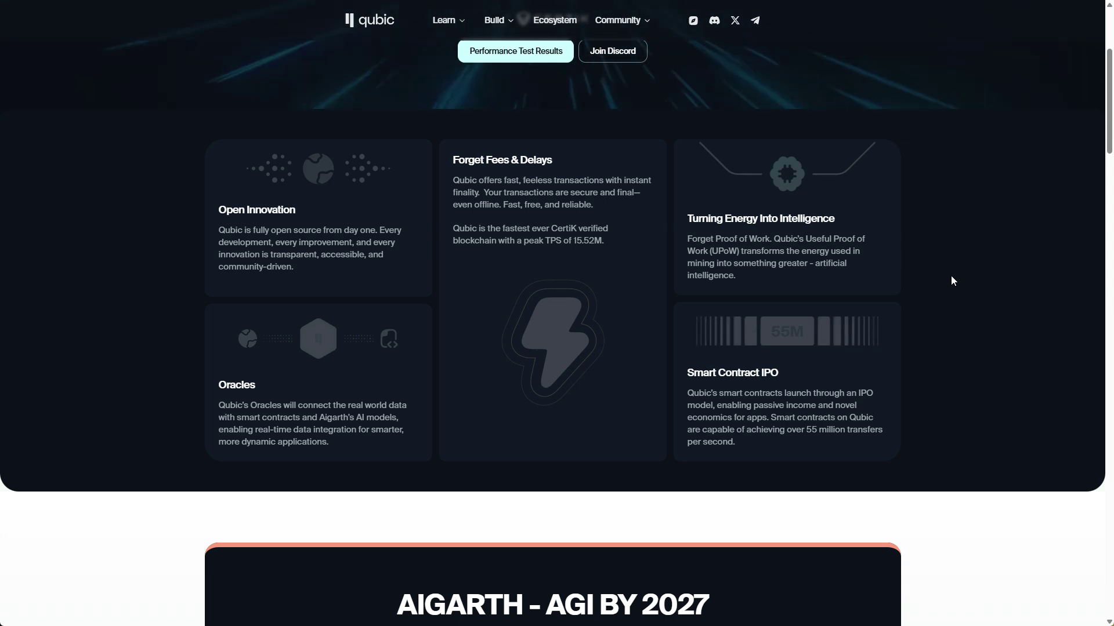
pyautogui.scroll(-2, 951, 280)
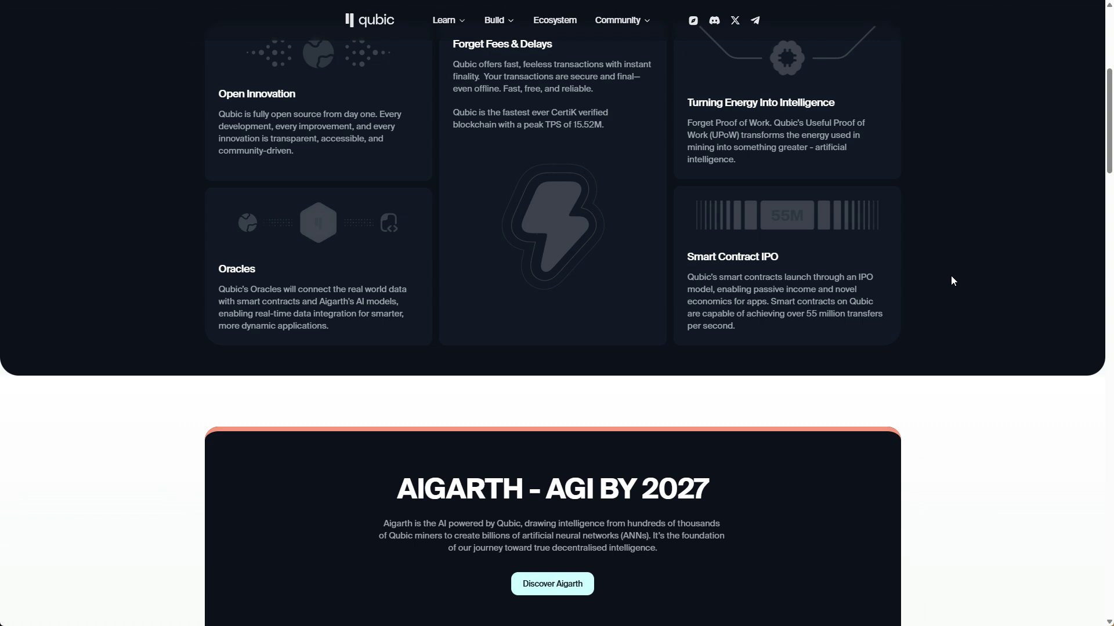
pyautogui.scroll(-3, 951, 280)
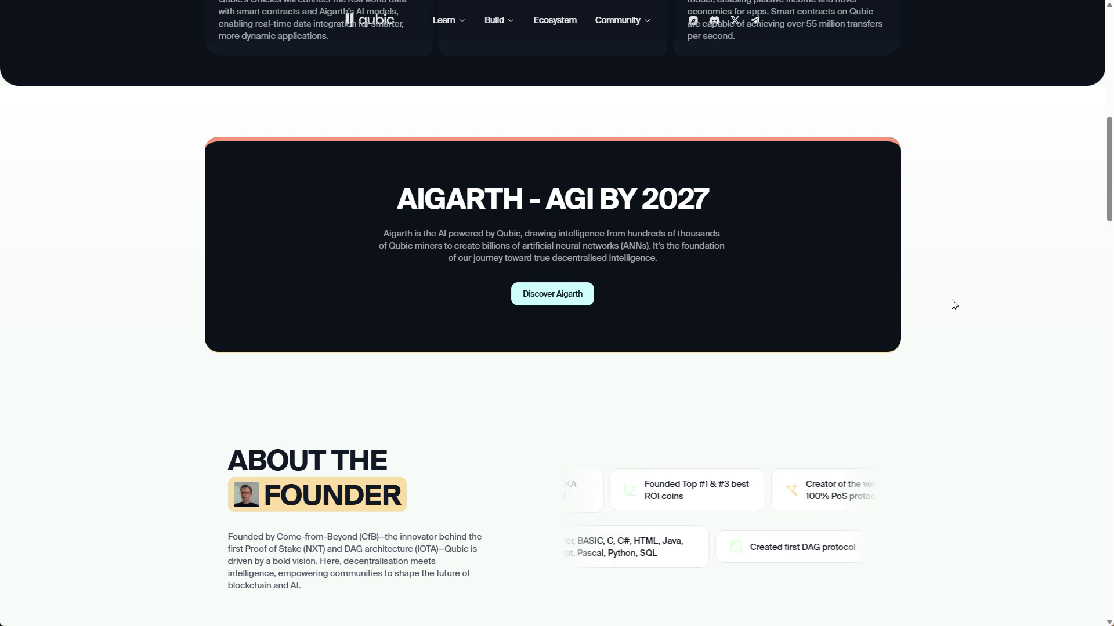
pyautogui.scroll(7, 952, 303)
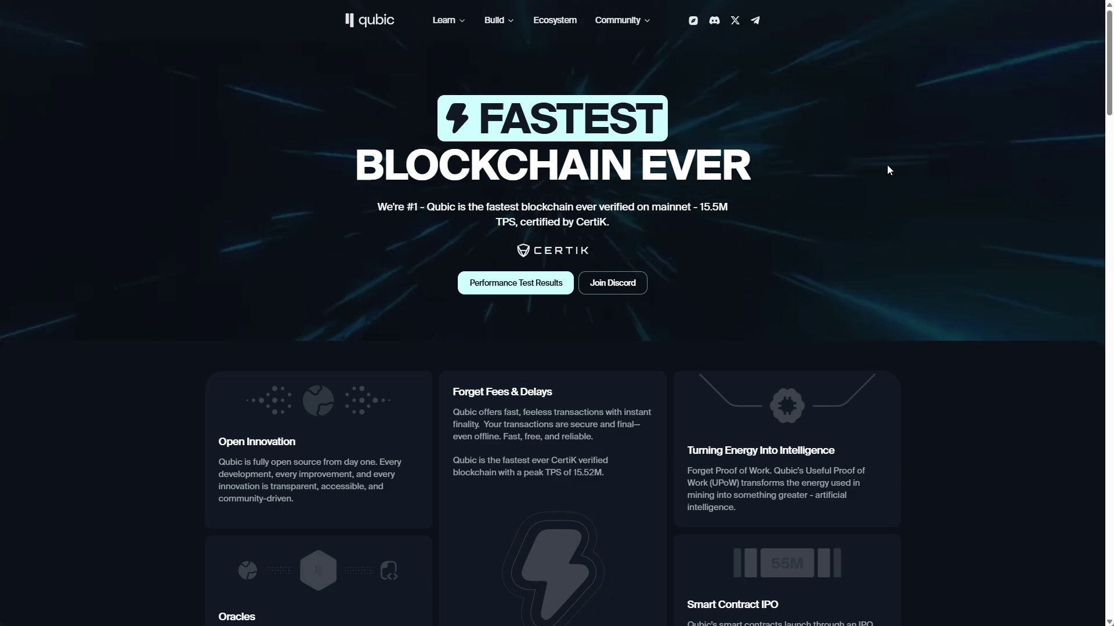
# Step: Go to the About Qubic page from the Learn menu
pyautogui.moveTo(448, 20)
pyautogui.click(471, 49)
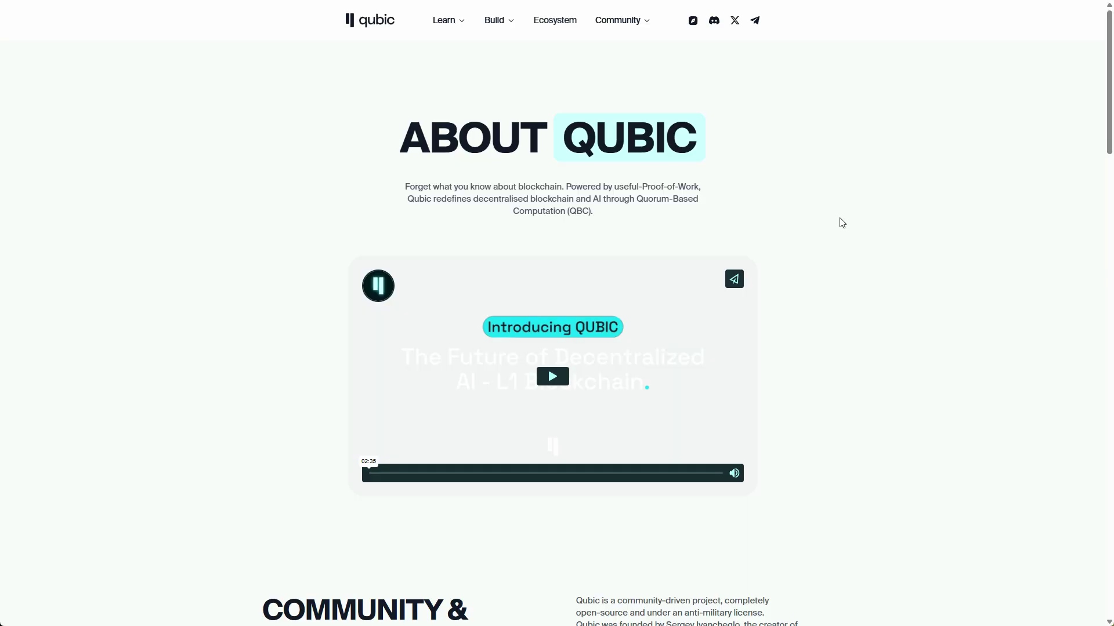
pyautogui.scroll(-3, 842, 222)
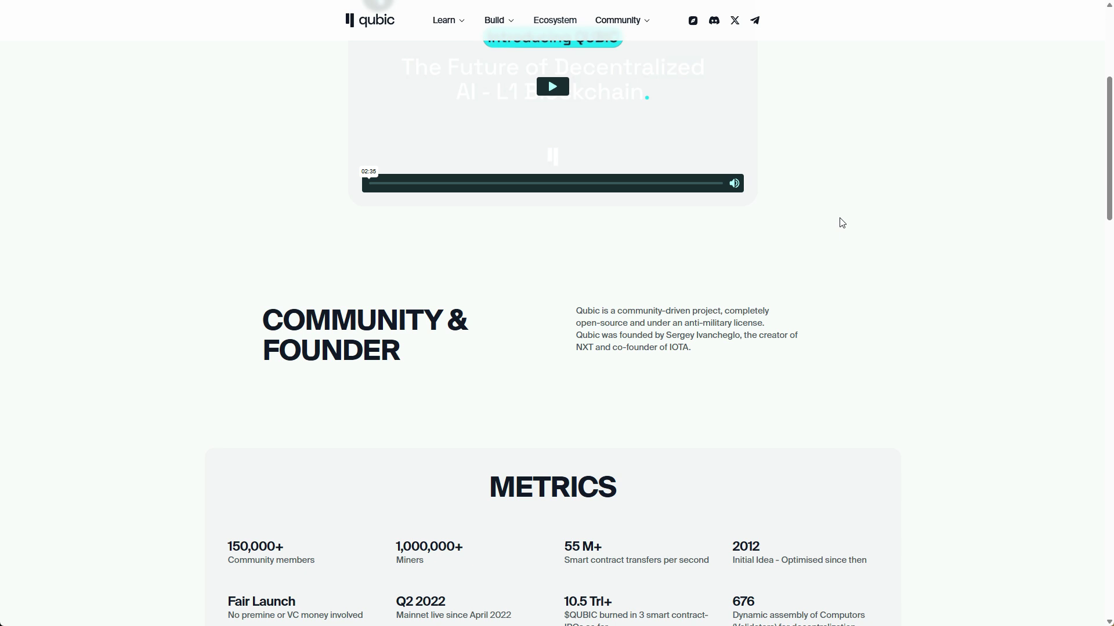
pyautogui.scroll(3, 841, 223)
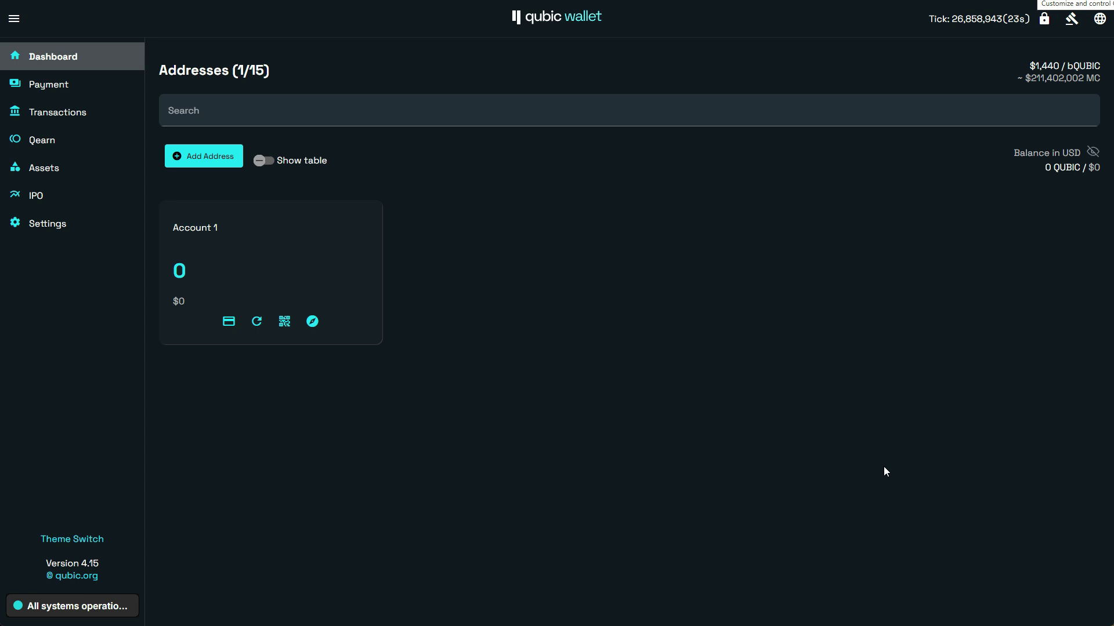
# Step: Show the receive-payment QR code for Account 1 on the wallet dashboard
pyautogui.click(285, 322)
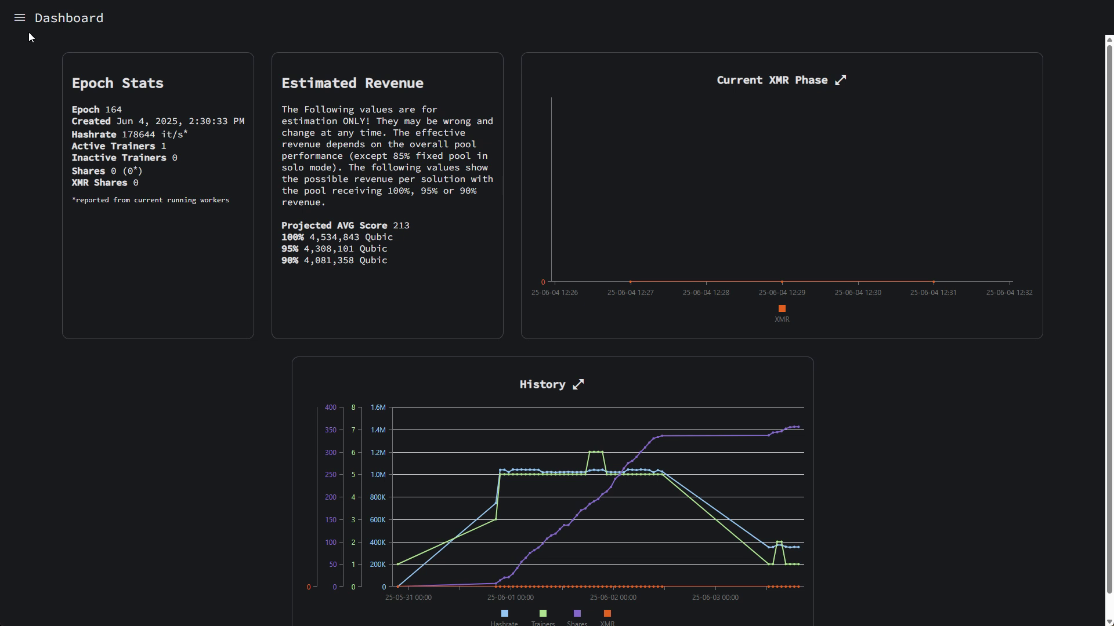
# Step: Navigate from the pool dashboard menu to the account Settings page
pyautogui.click(22, 20)
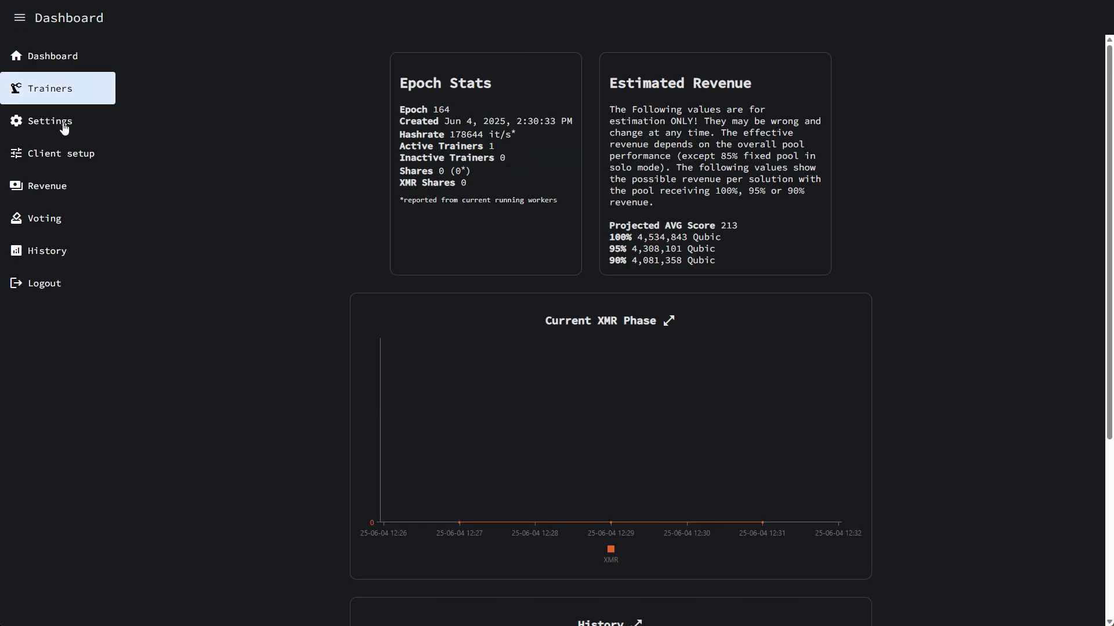
pyautogui.click(63, 125)
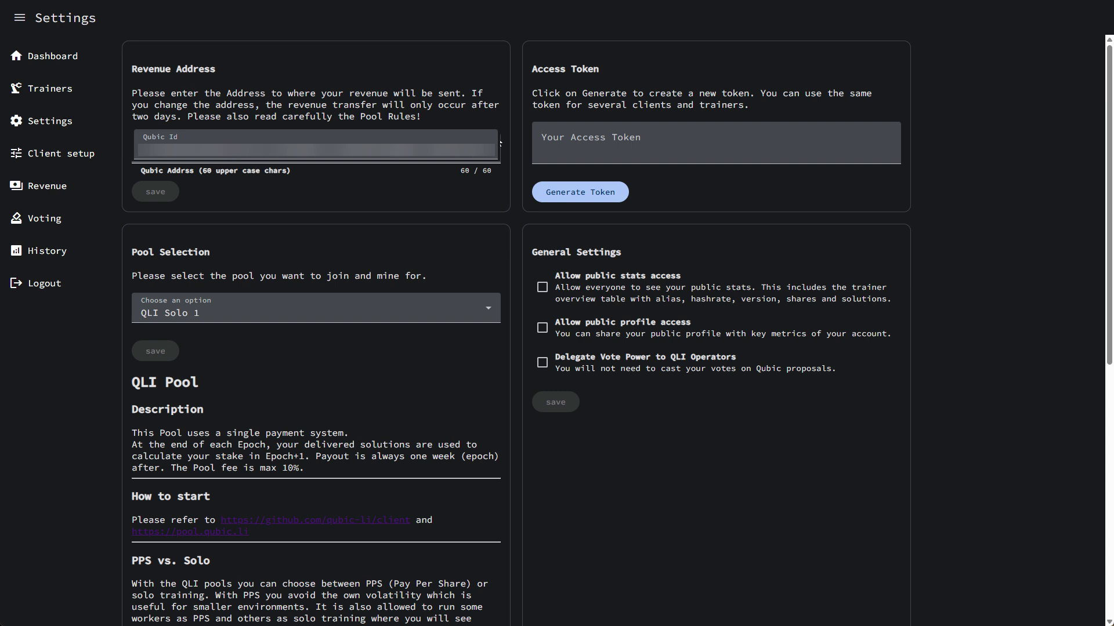
# Step: Generate a new access token under Access Token in Settings
pyautogui.click(600, 191)
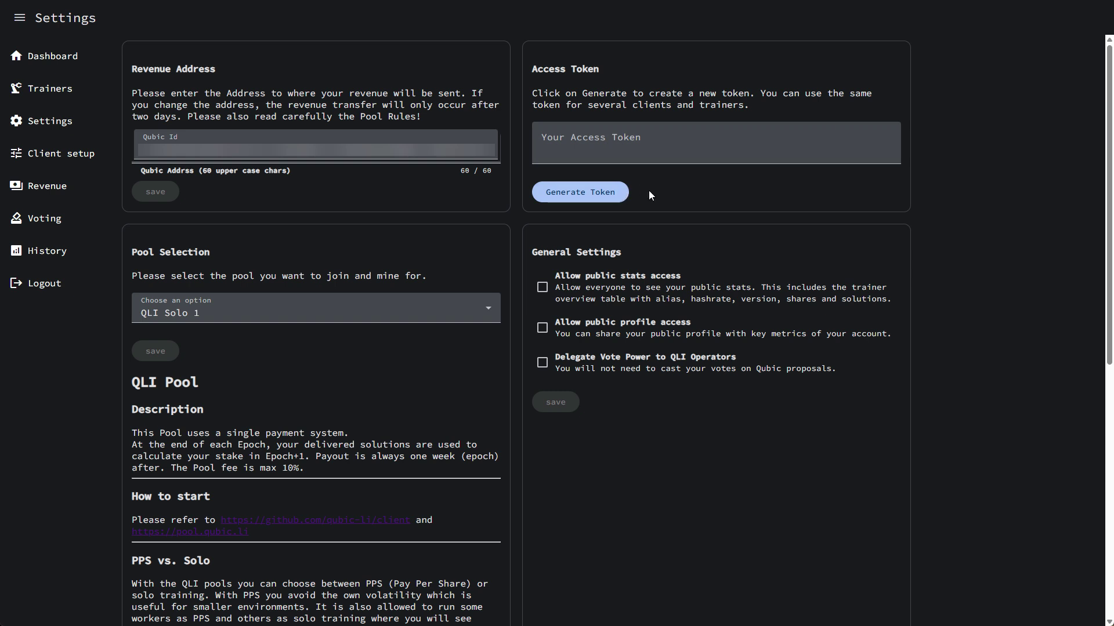
pyautogui.click(584, 197)
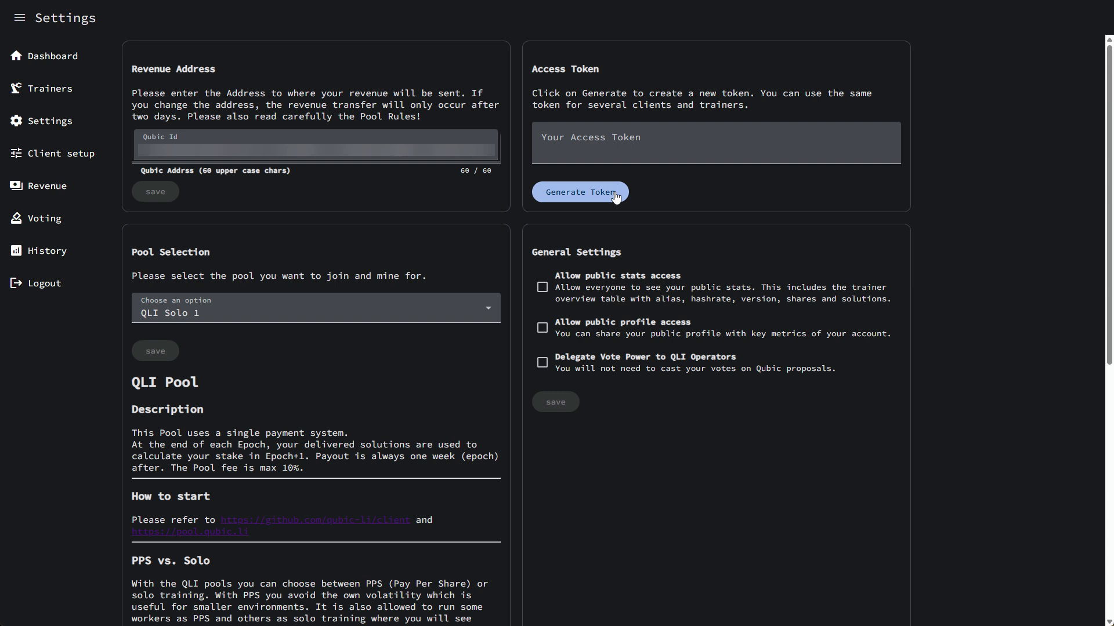
pyautogui.click(583, 198)
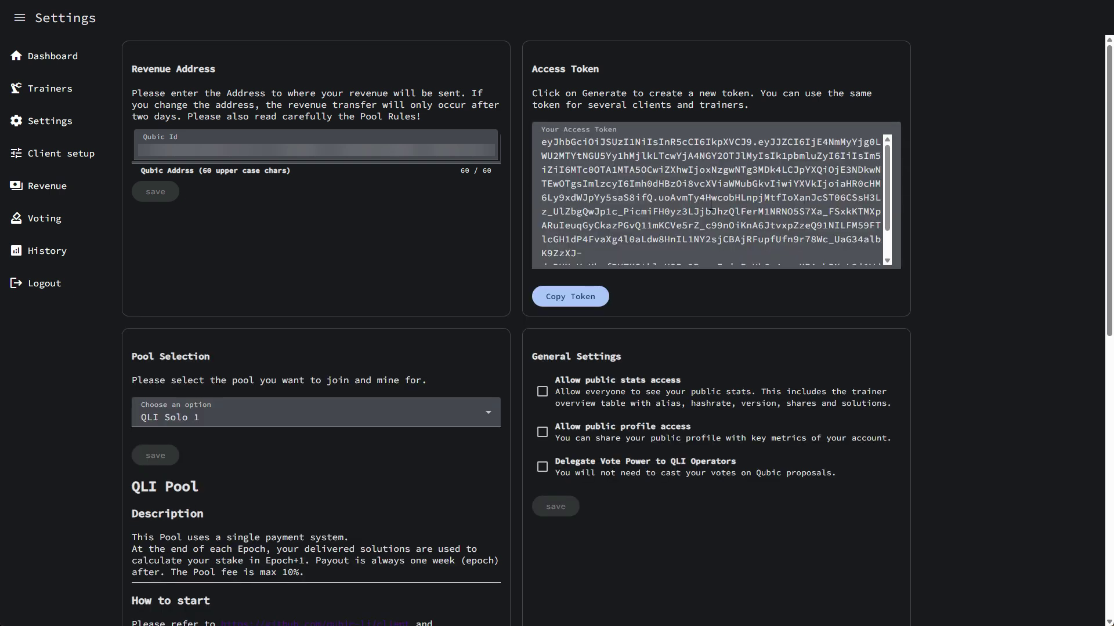
pyautogui.scroll(-2, 726, 209)
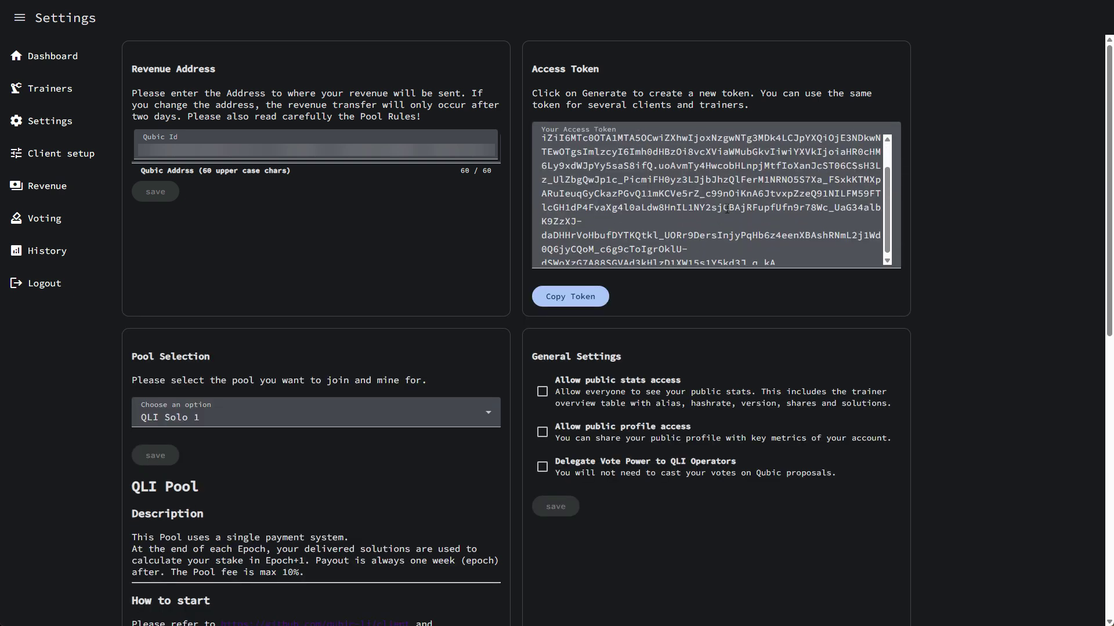
pyautogui.scroll(-1, 726, 209)
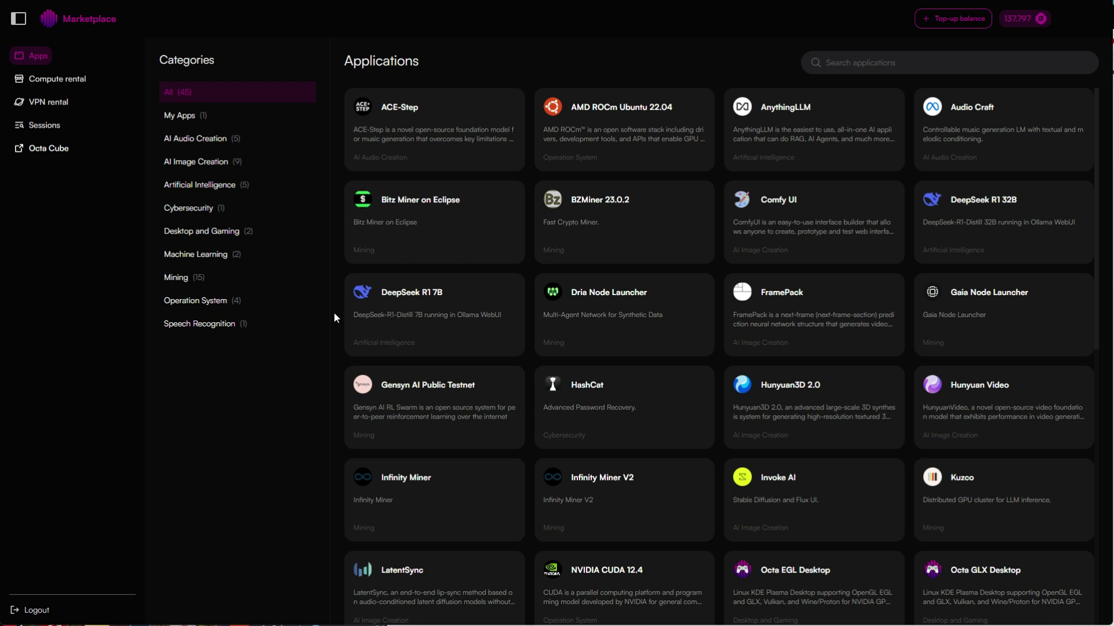
# Step: Filter apps to Mining and choose Qubic Client as the app to deploy
pyautogui.click(201, 279)
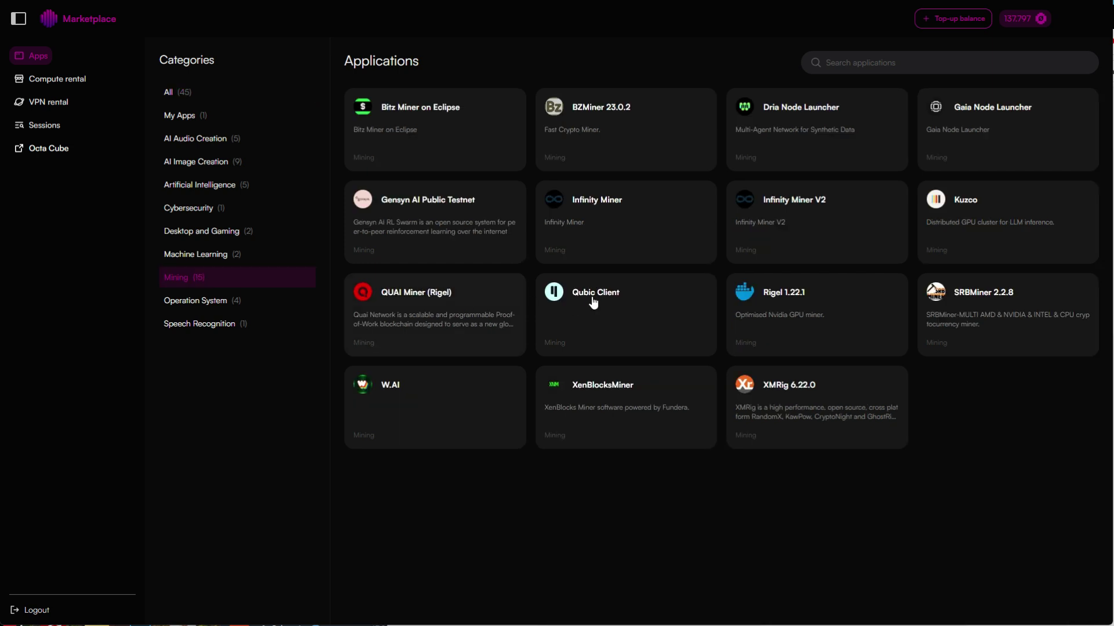
pyautogui.click(651, 310)
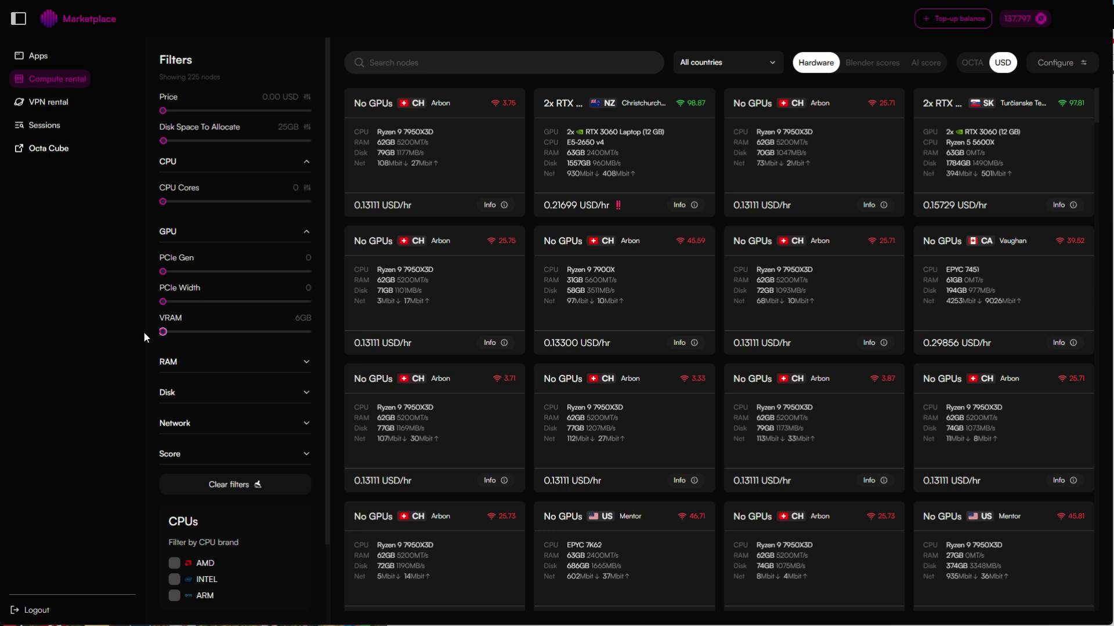
# Step: Filter nodes to 32GB VRAM, select the US Norcross RTX 5090 node, and configure its deployment
pyautogui.moveTo(164, 332); pyautogui.dragTo(294, 333)
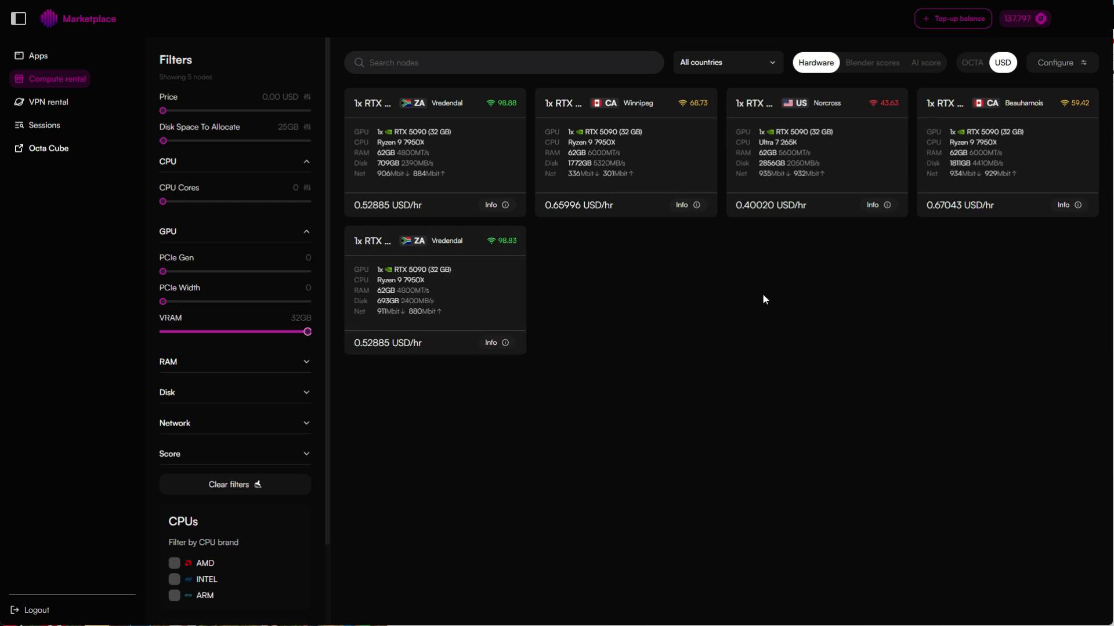
pyautogui.click(820, 149)
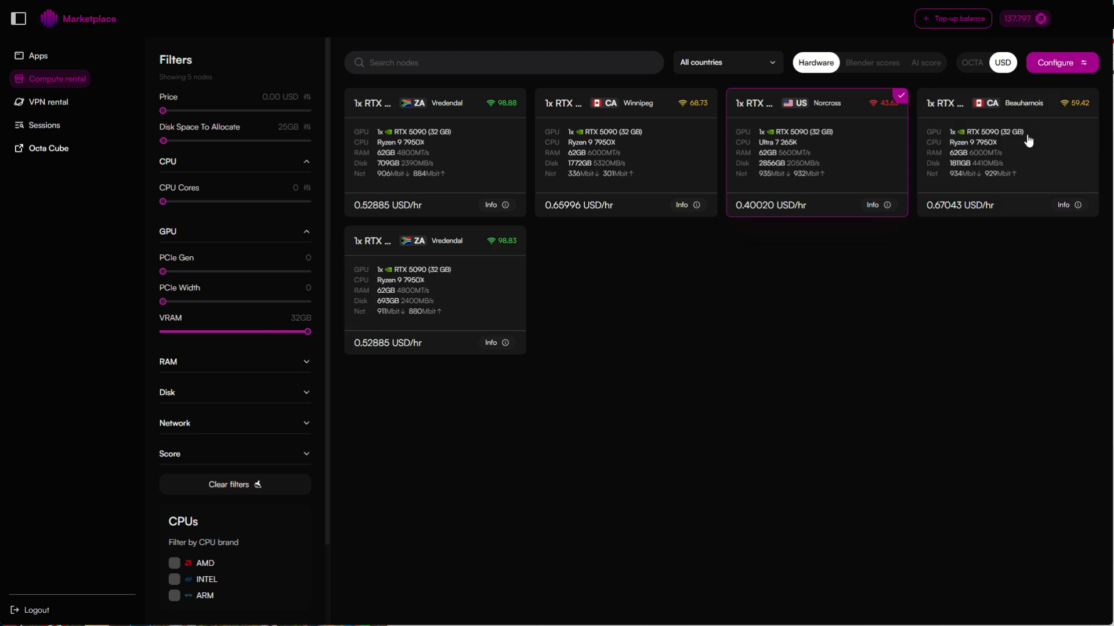
pyautogui.click(1069, 62)
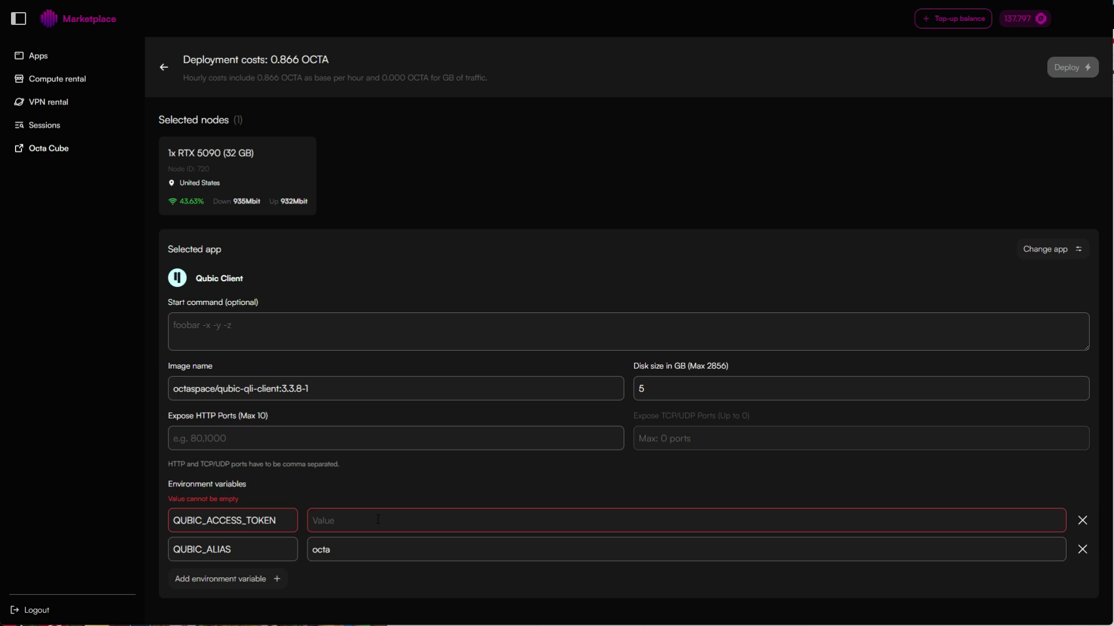
# Step: Paste the pool token into QUBIC_ACCESS_TOKEN and deploy Qubic Client on node 720
pyautogui.hotkey('ctrl', 'v')
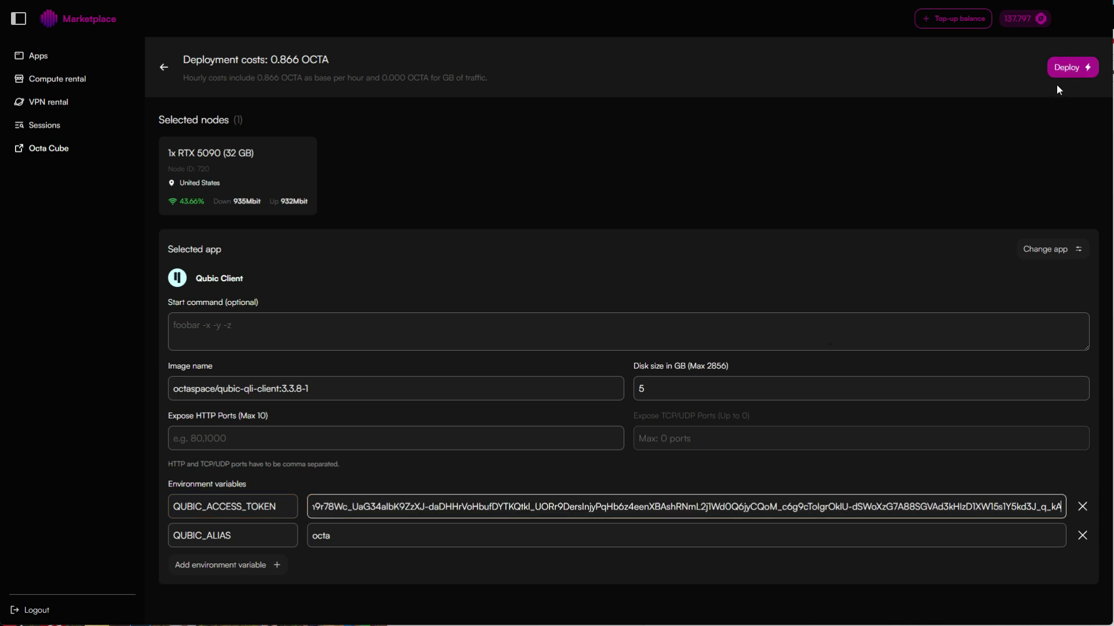
pyautogui.click(1087, 68)
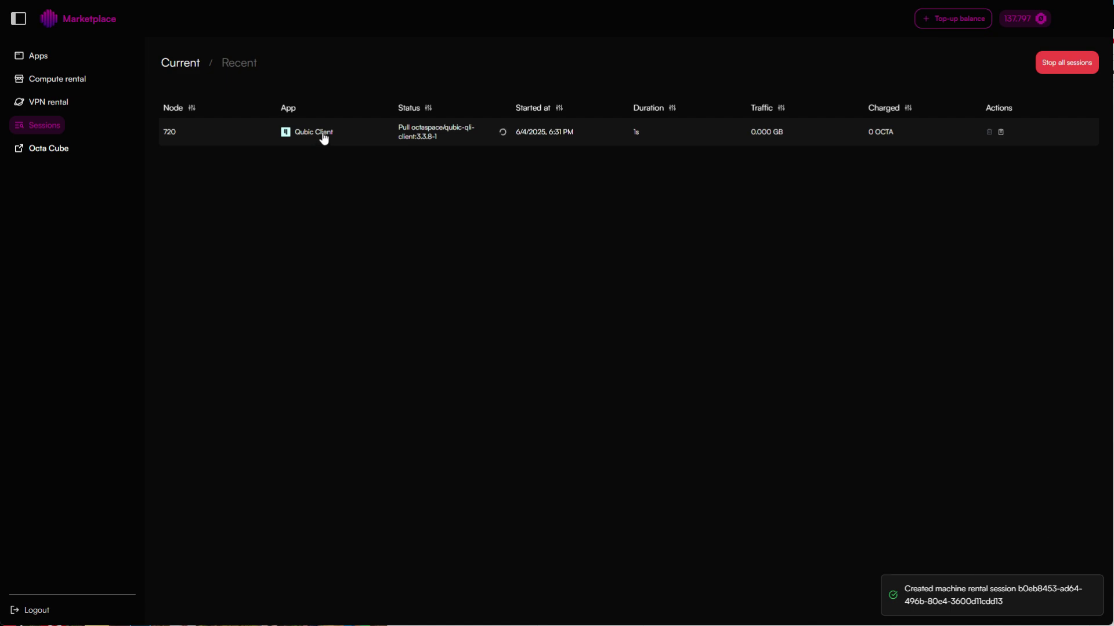
# Step: View the session's container logs showing the client connected to qubic.li, briefly in full screen
pyautogui.click(322, 133)
pyautogui.click(738, 363)
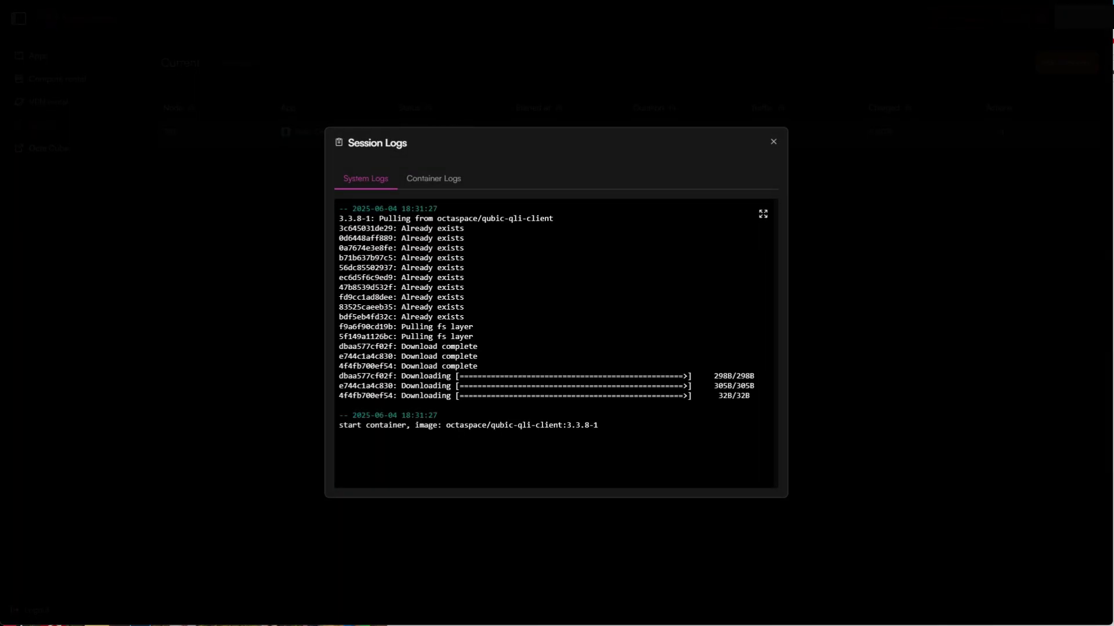
pyautogui.click(447, 183)
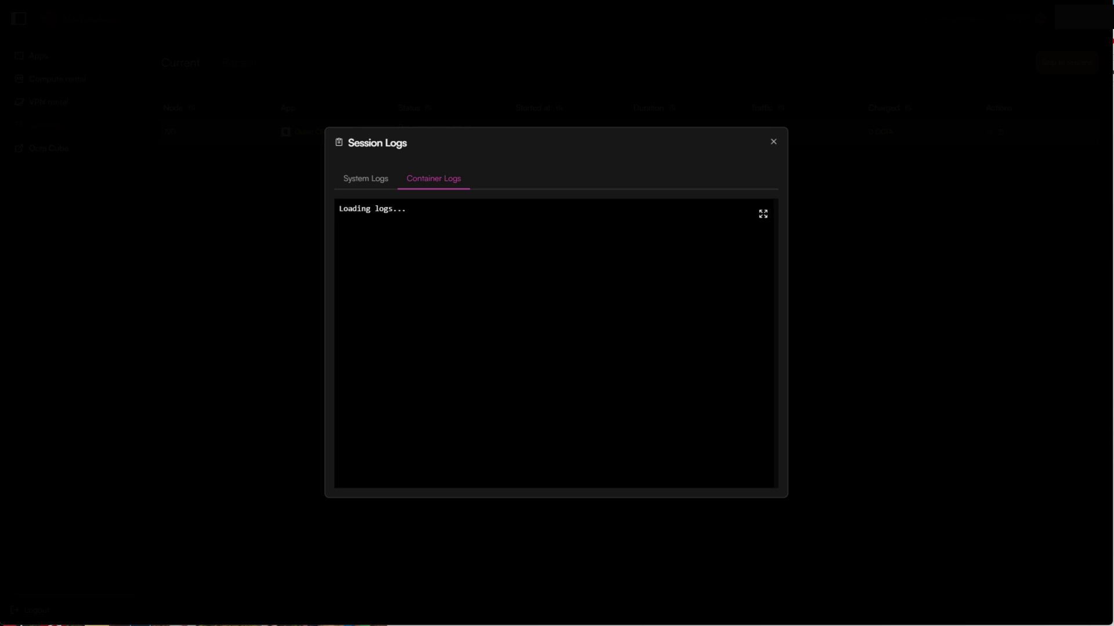
pyautogui.click(368, 179)
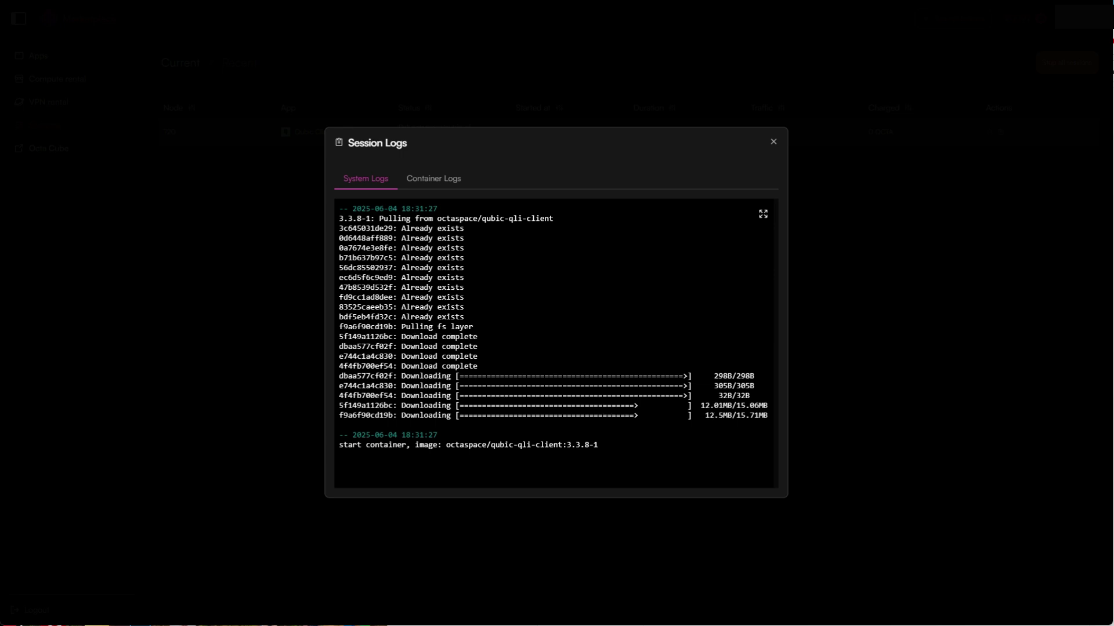
pyautogui.click(446, 187)
pyautogui.scroll(3, 556, 348)
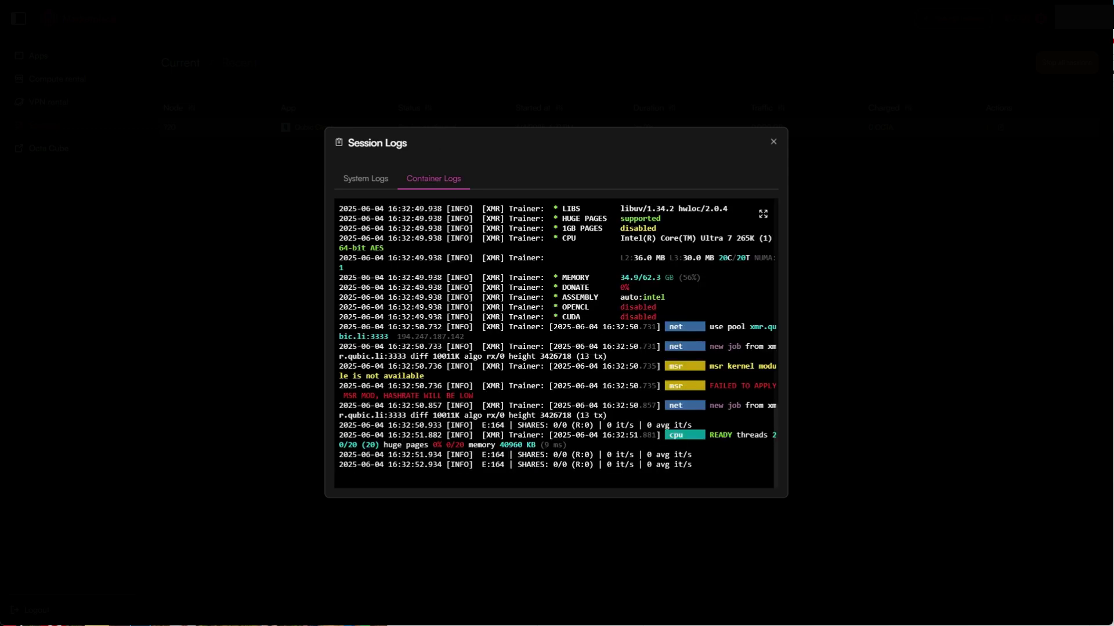
pyautogui.click(763, 214)
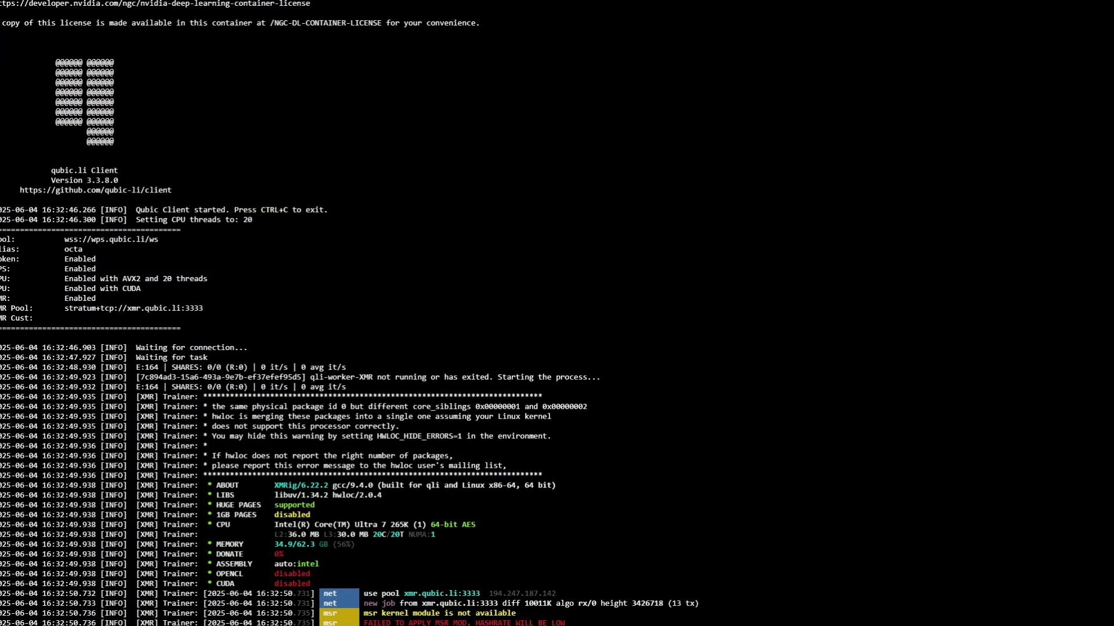
pyautogui.press('Escape')
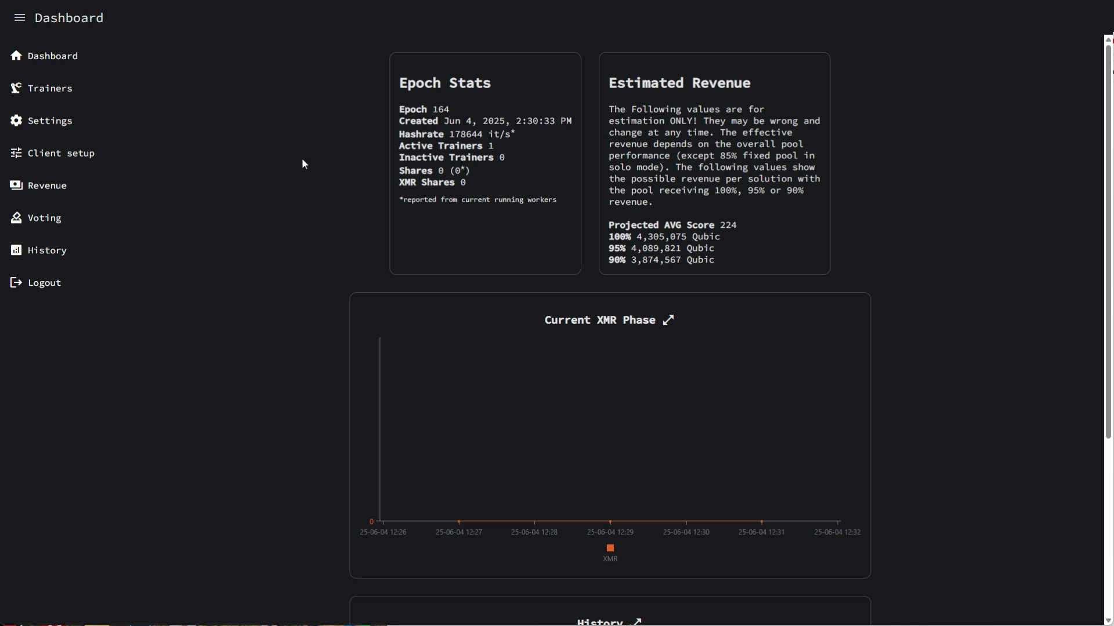
pyautogui.click(52, 92)
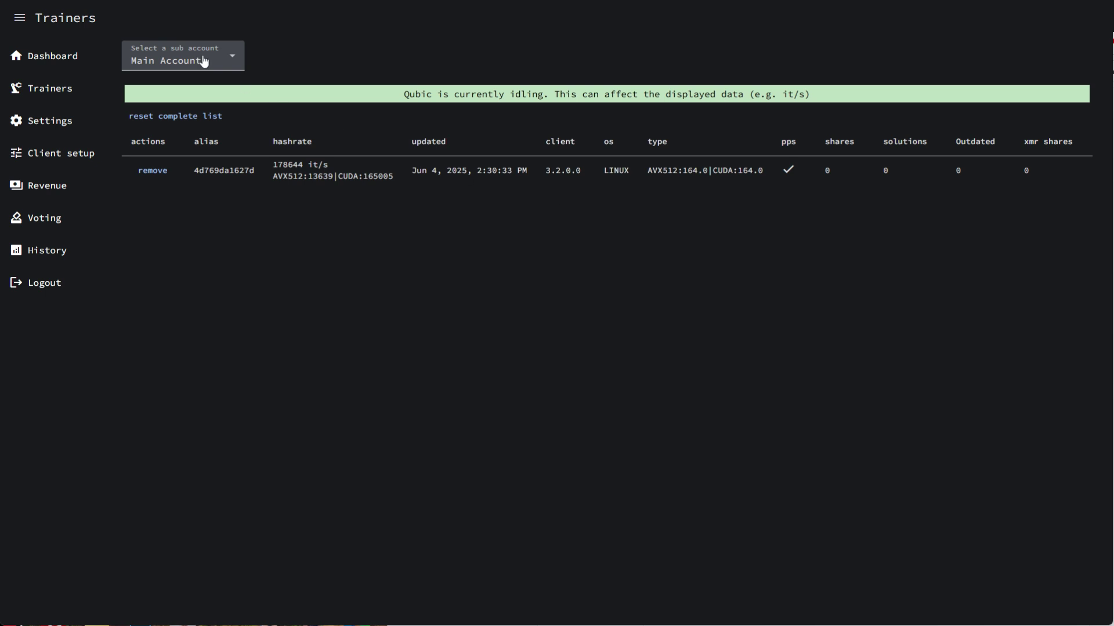
pyautogui.click(35, 60)
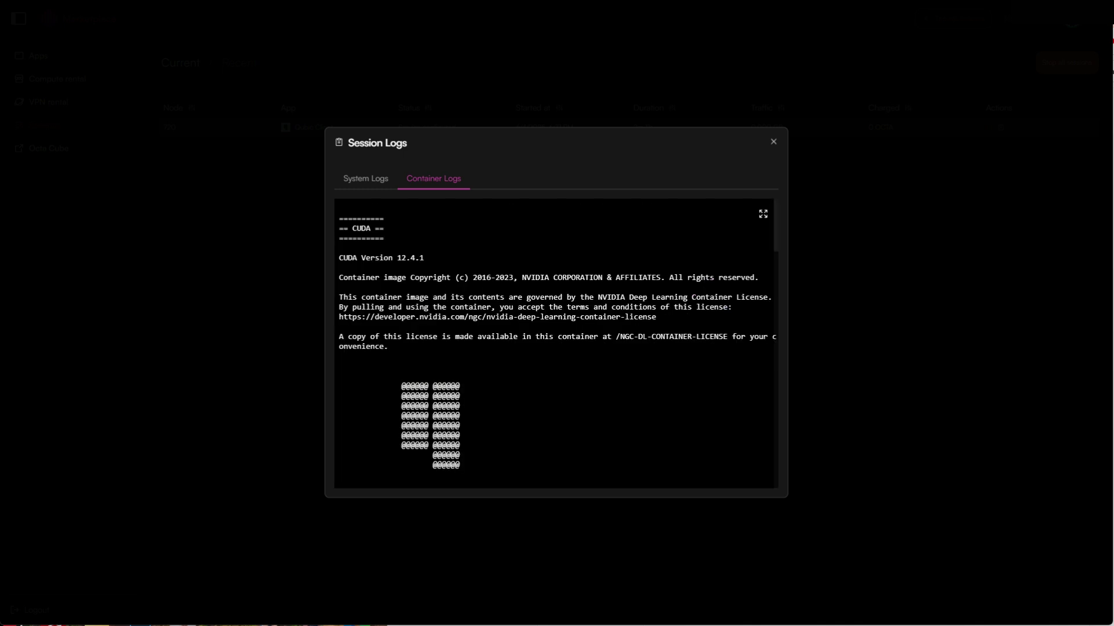
pyautogui.moveTo(778, 235); pyautogui.dragTo(795, 502)
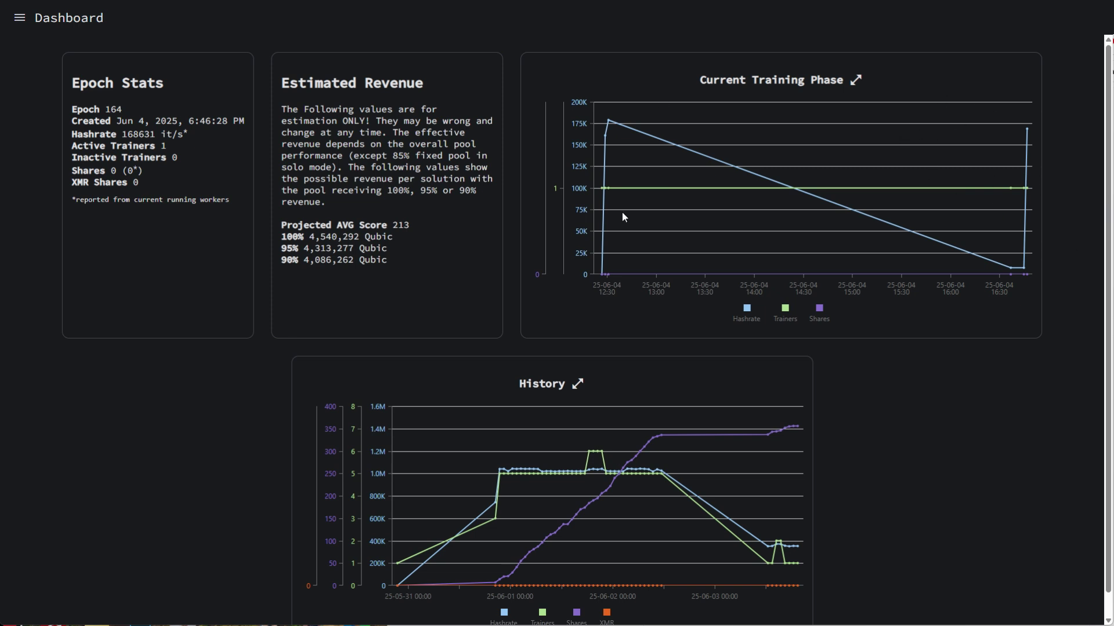
# Step: Go to the Trainers list showing the octa trainer on client 3.3.8.0 with its hashrate
pyautogui.click(19, 18)
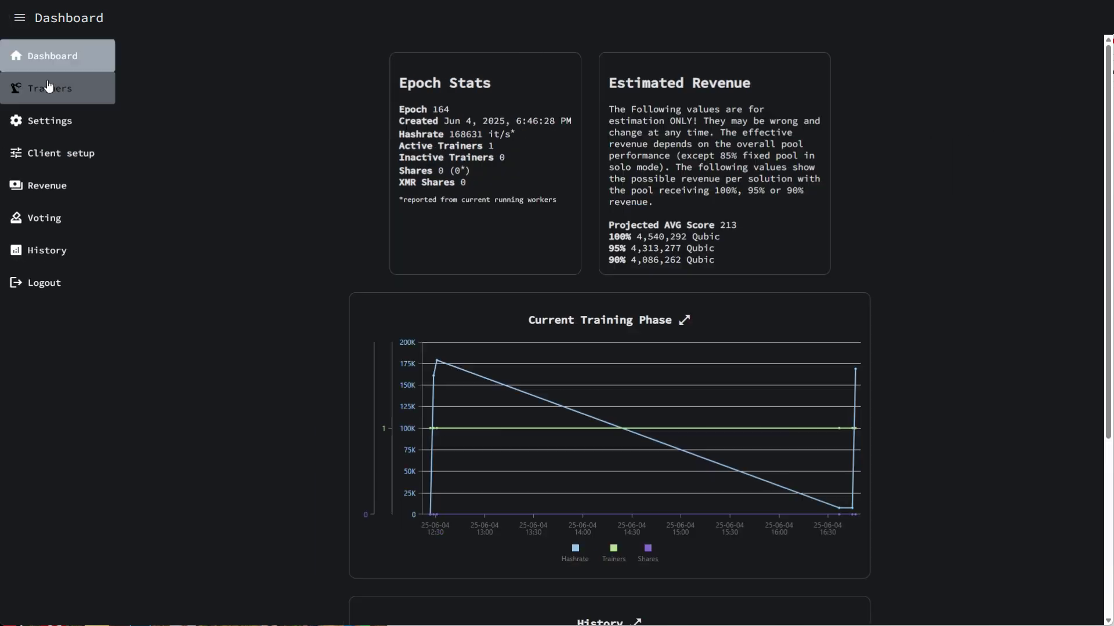
pyautogui.click(51, 89)
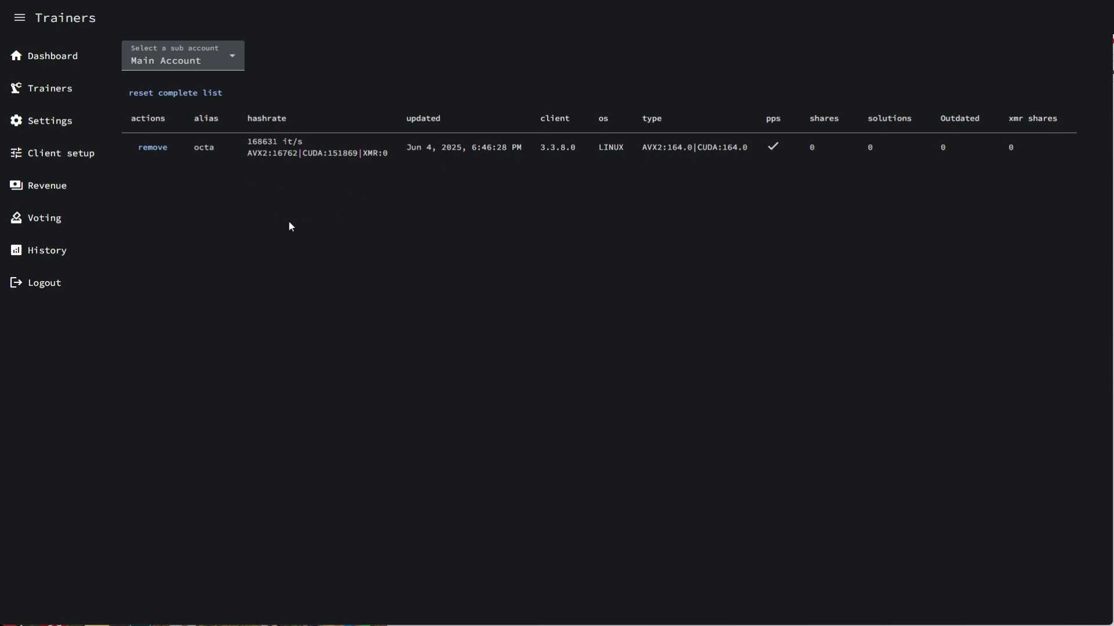
# Step: Close the session logs and return to the Mining apps, choosing Qubic Client again
pyautogui.click(42, 55)
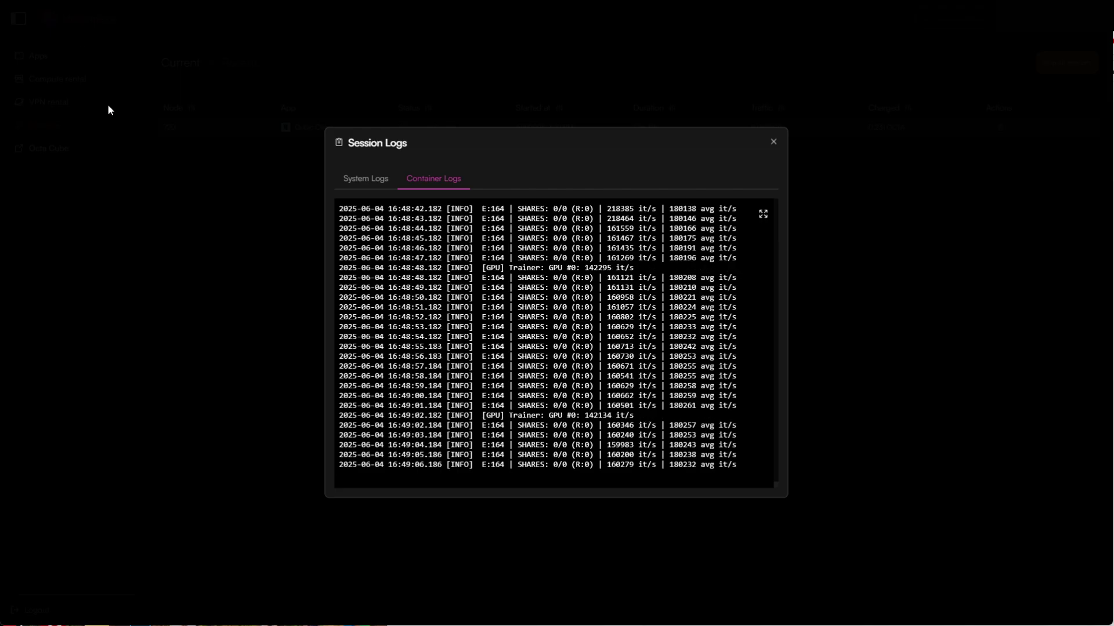
pyautogui.click(772, 143)
pyautogui.click(587, 177)
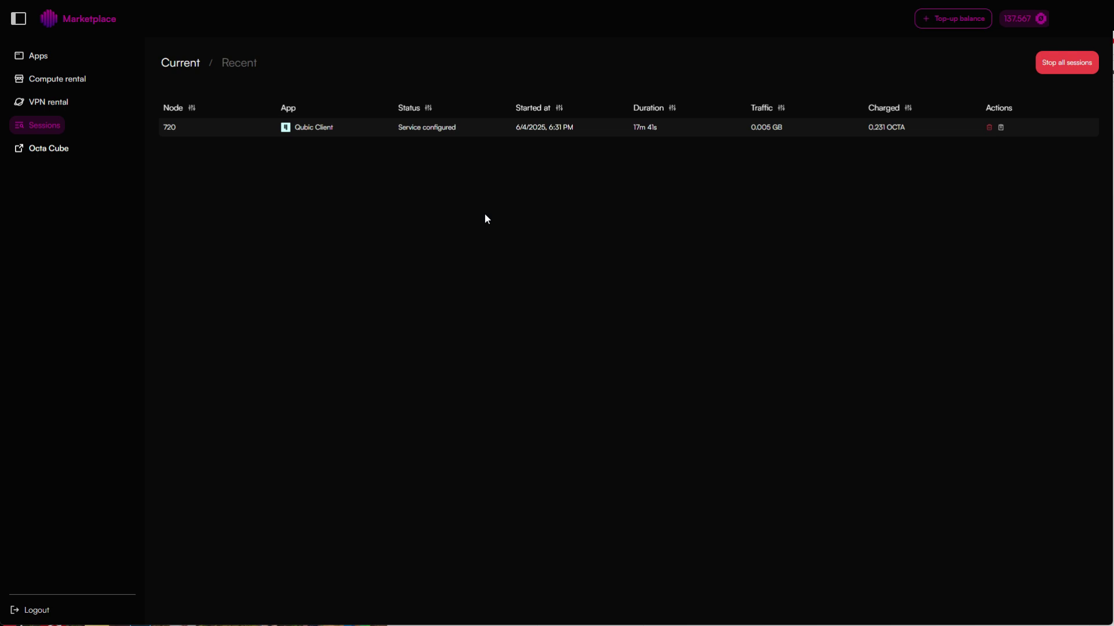
pyautogui.click(35, 58)
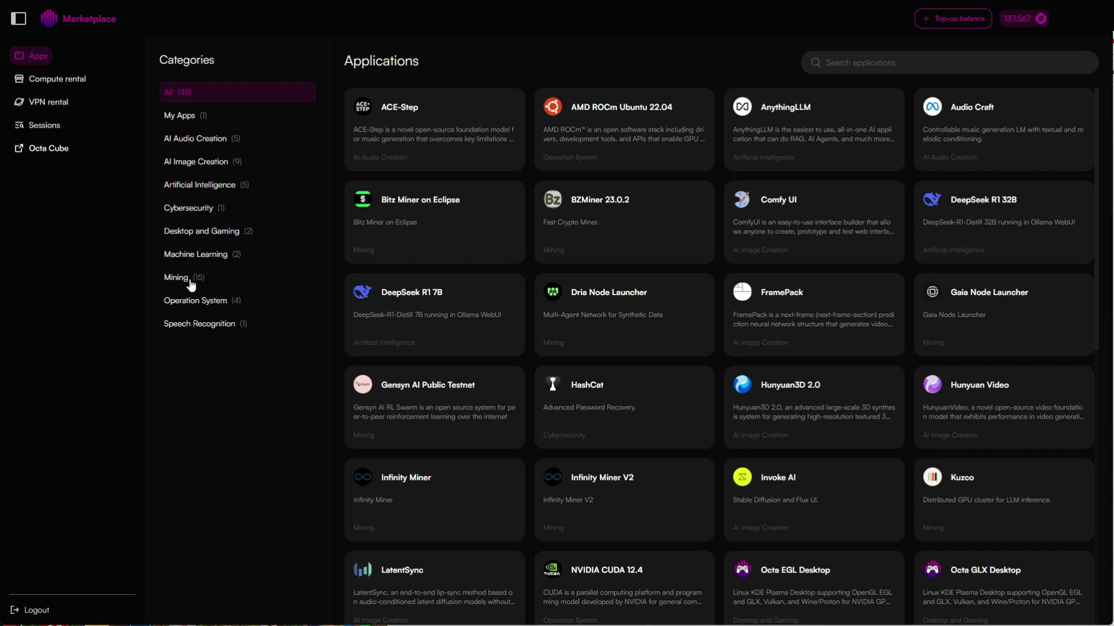
pyautogui.click(189, 287)
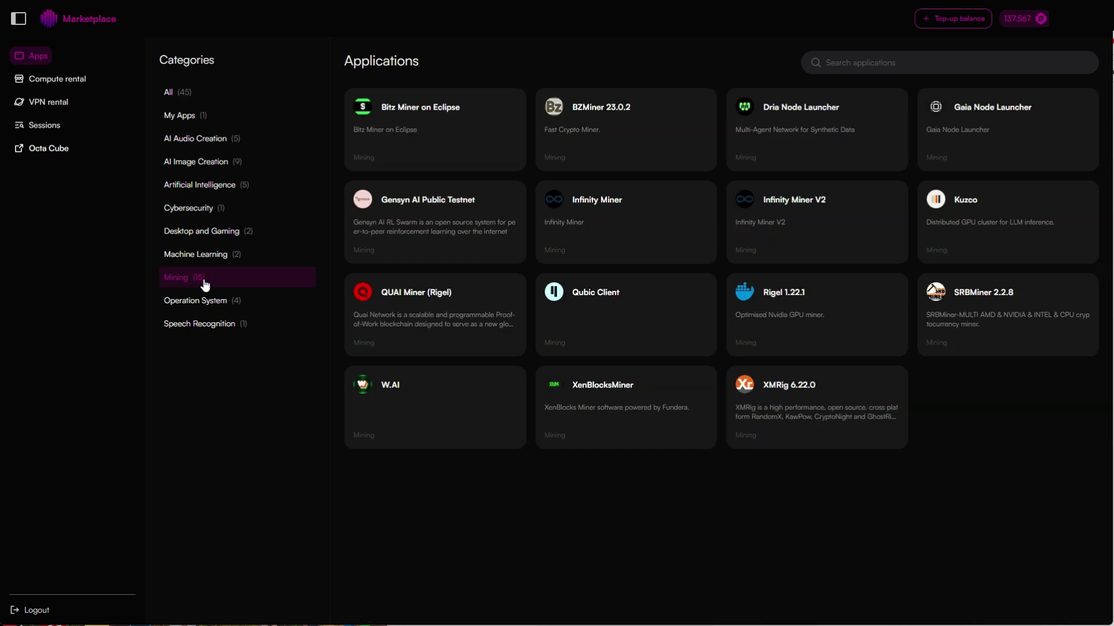
pyautogui.click(617, 316)
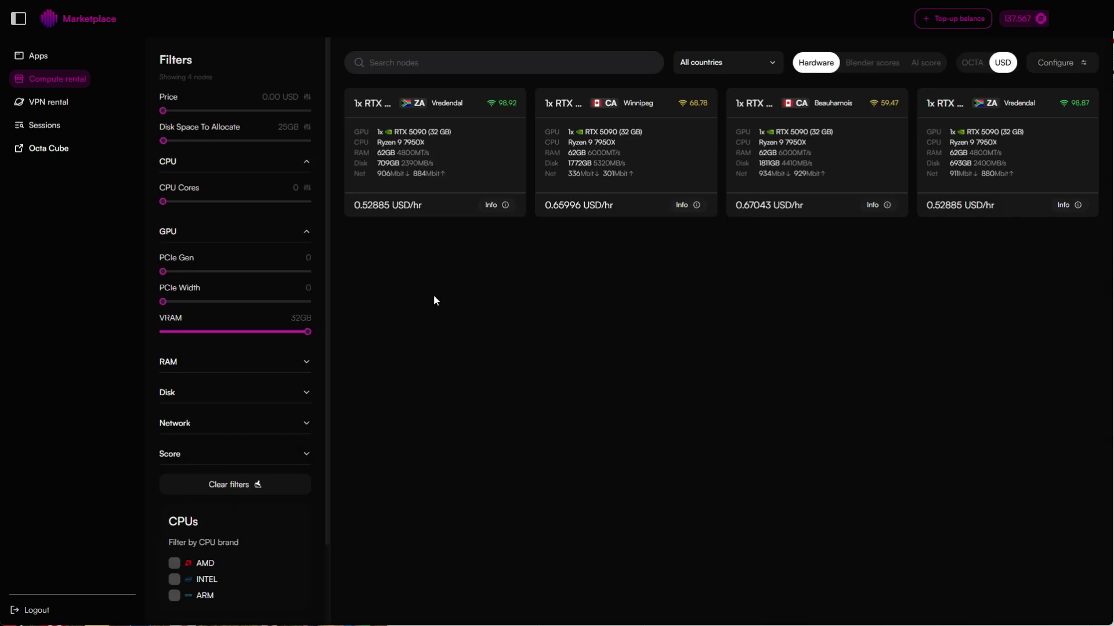
# Step: Select four RTX 5090 nodes, paste the QUBIC_ACCESS_TOKEN value, and deploy Qubic Client on all four
pyautogui.click(1005, 151)
pyautogui.click(765, 145)
pyautogui.click(588, 162)
pyautogui.click(488, 161)
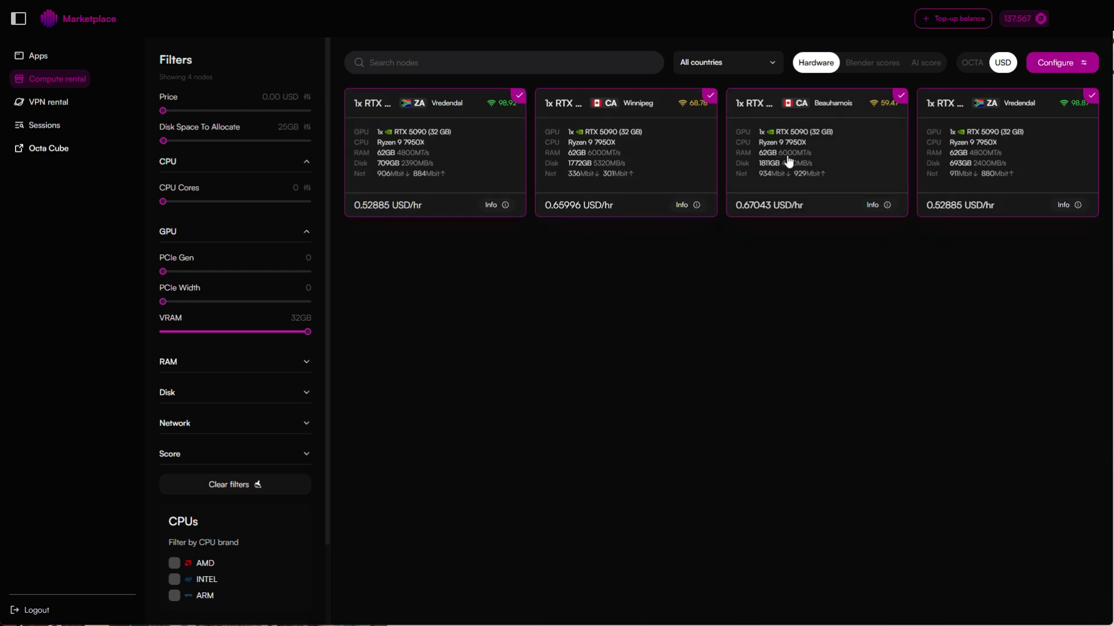
pyautogui.click(1069, 63)
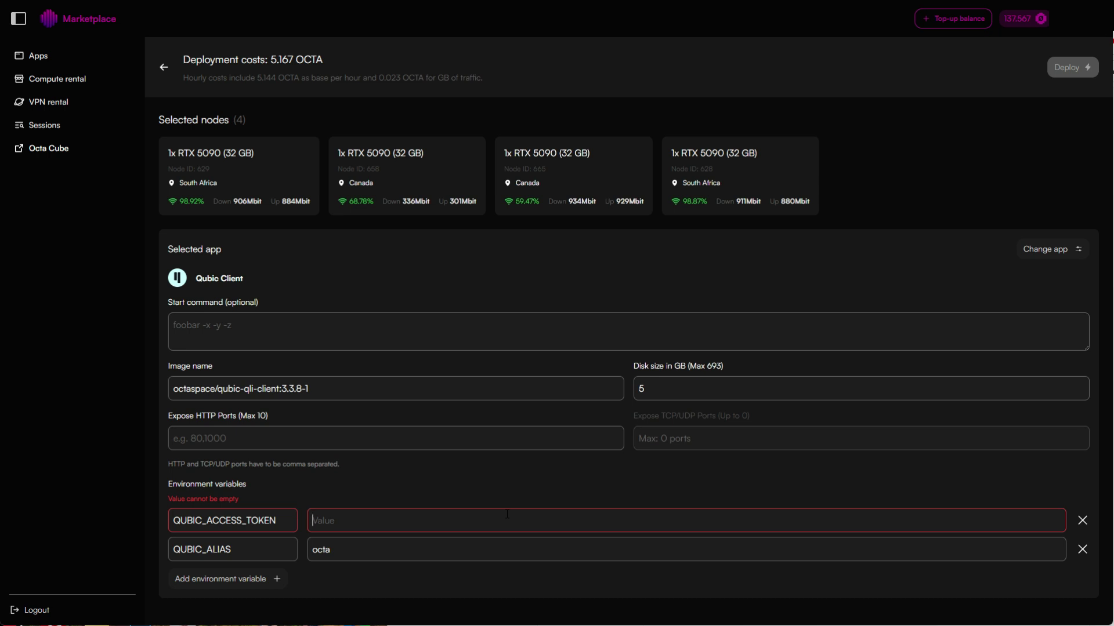
pyautogui.hotkey('ctrl', 'v')
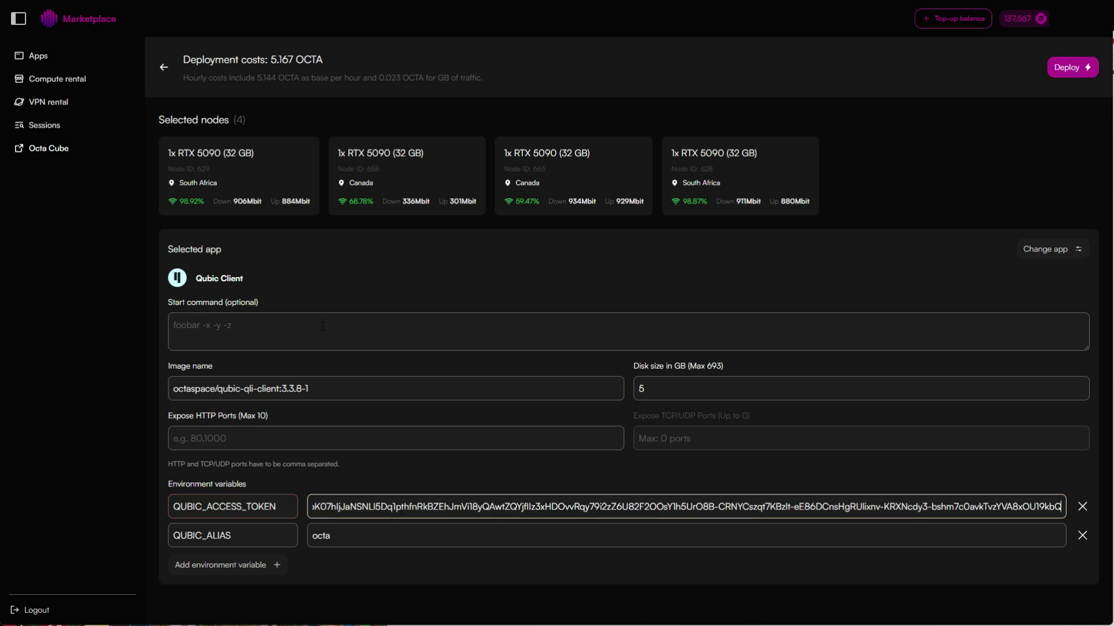
pyautogui.click(1079, 66)
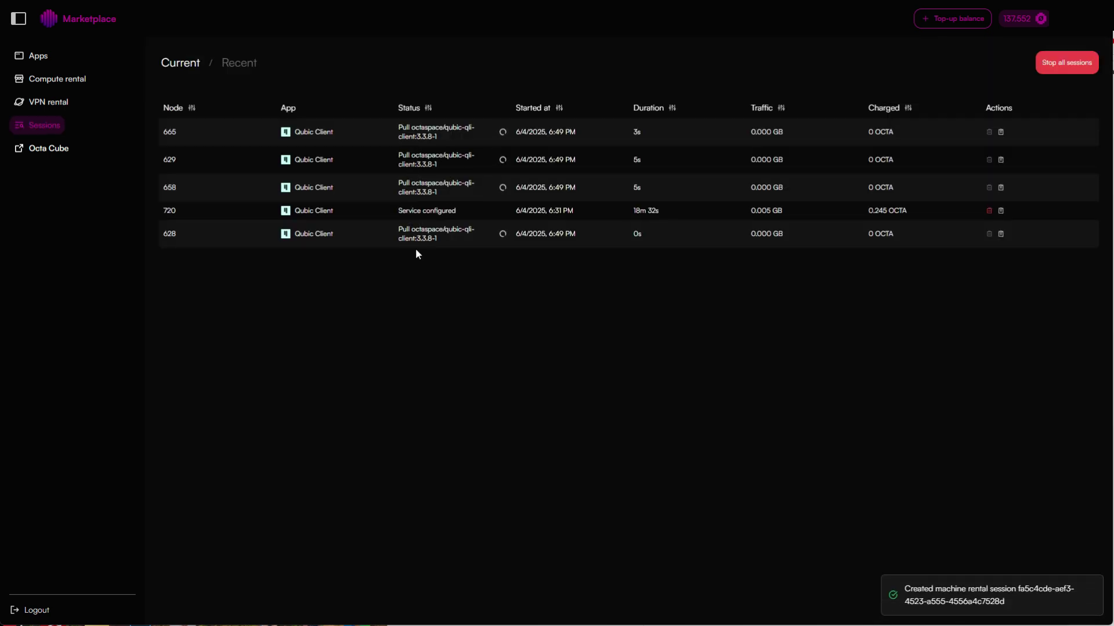
# Step: Sort sessions by Started at and check node 629's container log shows the Qubic client running
pyautogui.click(559, 108)
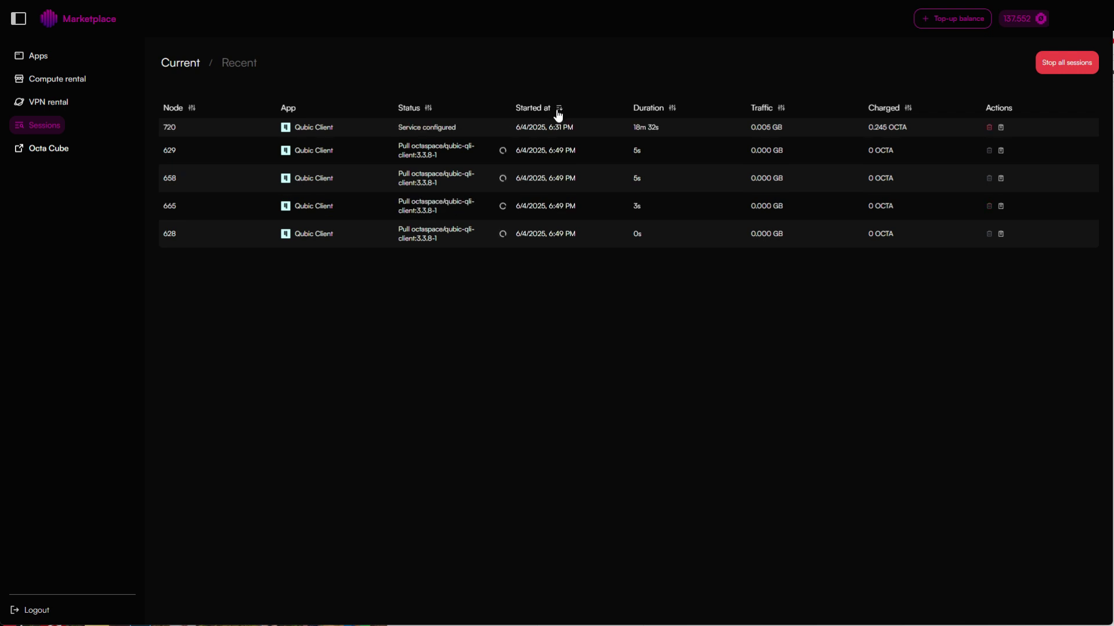
pyautogui.click(335, 156)
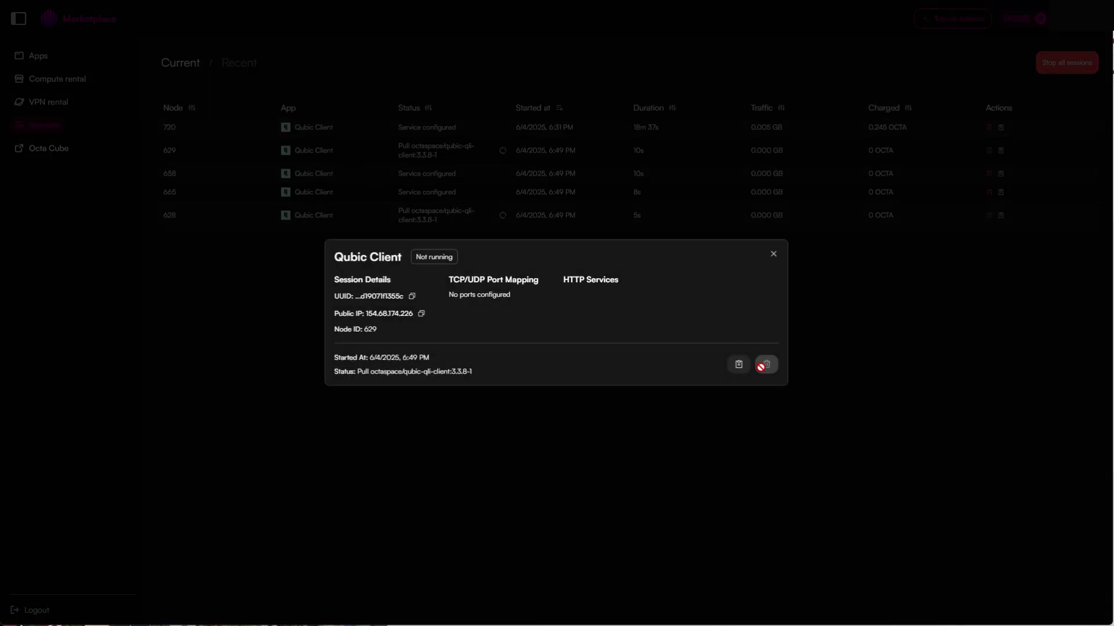
pyautogui.click(738, 368)
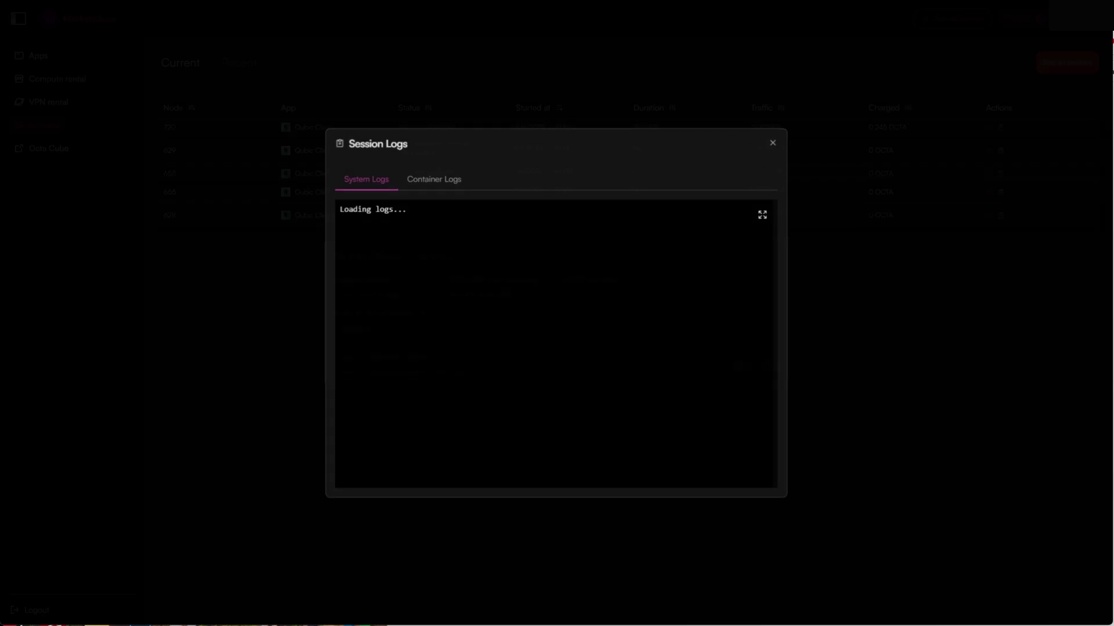
pyautogui.click(442, 180)
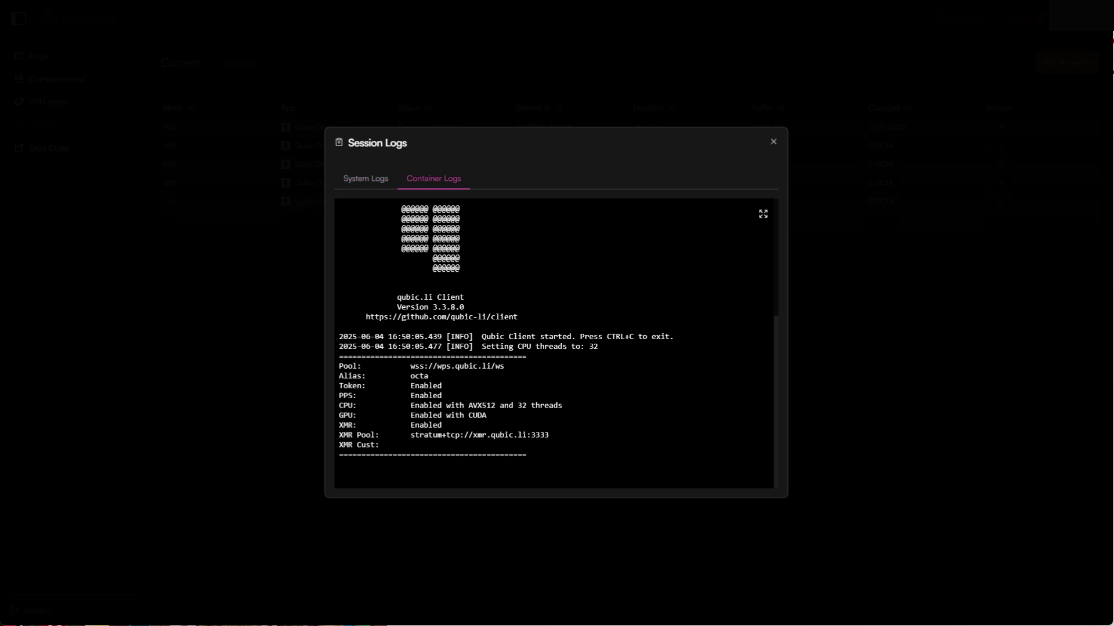
pyautogui.click(772, 142)
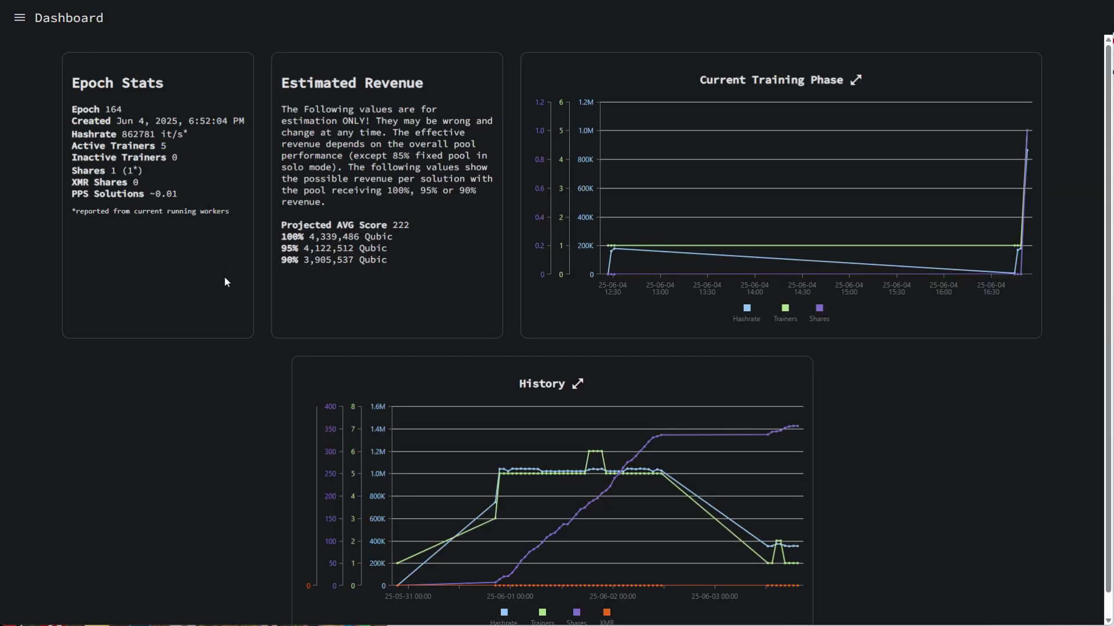
# Step: Navigate from the pool dashboard menu to the Trainers list showing five octa trainers
pyautogui.click(19, 18)
pyautogui.click(53, 87)
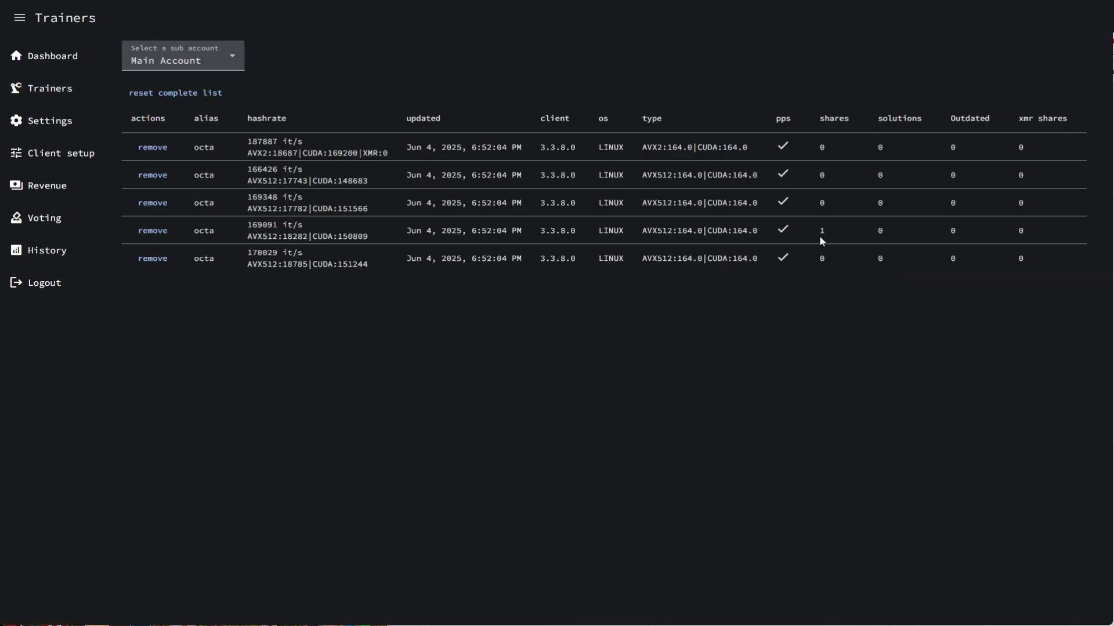